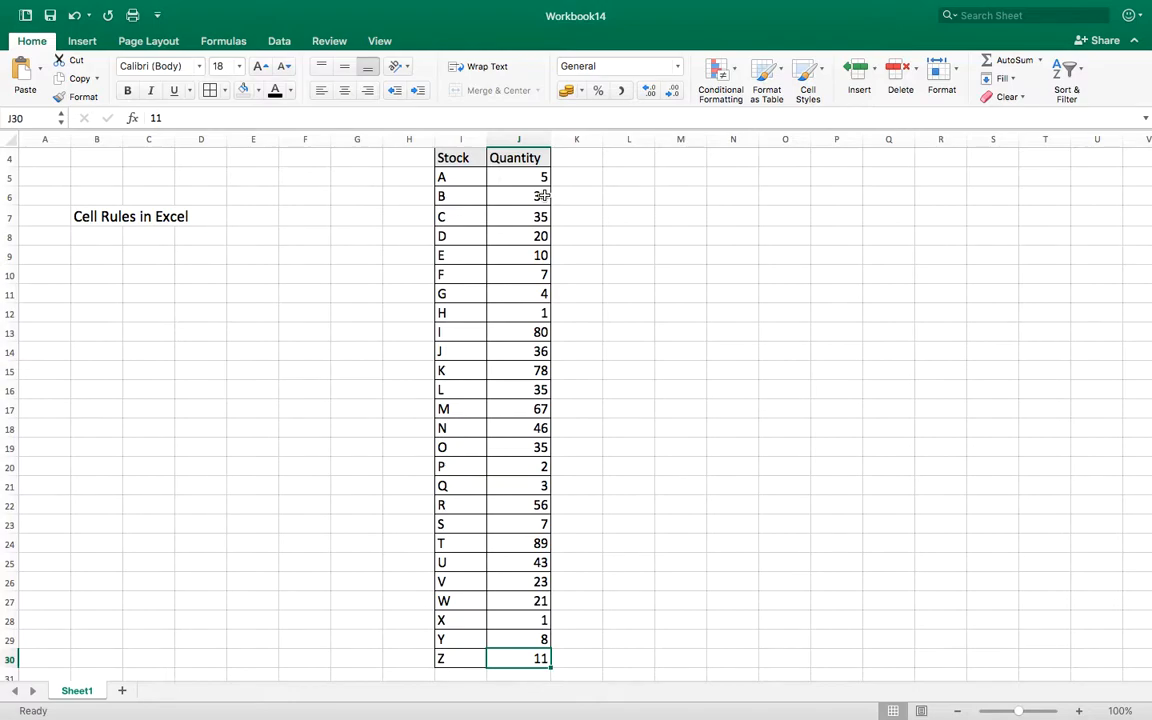
Step: Highlight Quantity values in J5:J30 that are less than 10 with light red fill and dark red text
drag(517, 177, 508, 656)
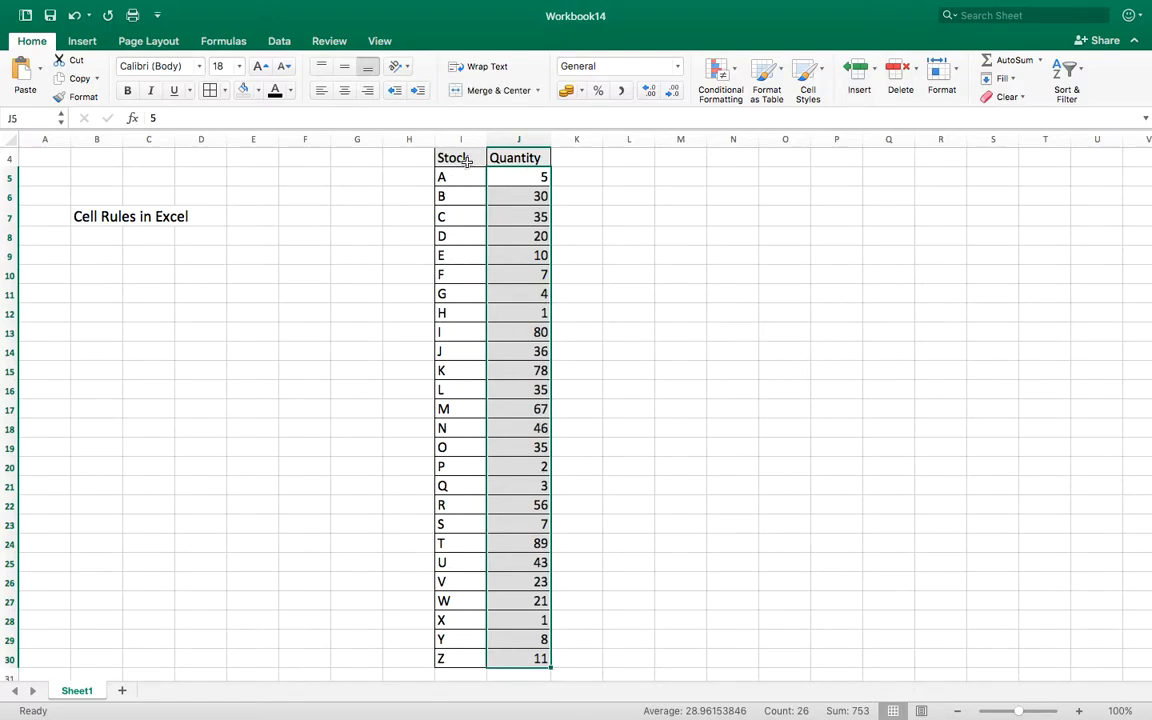
click(735, 82)
mouse_move(752, 98)
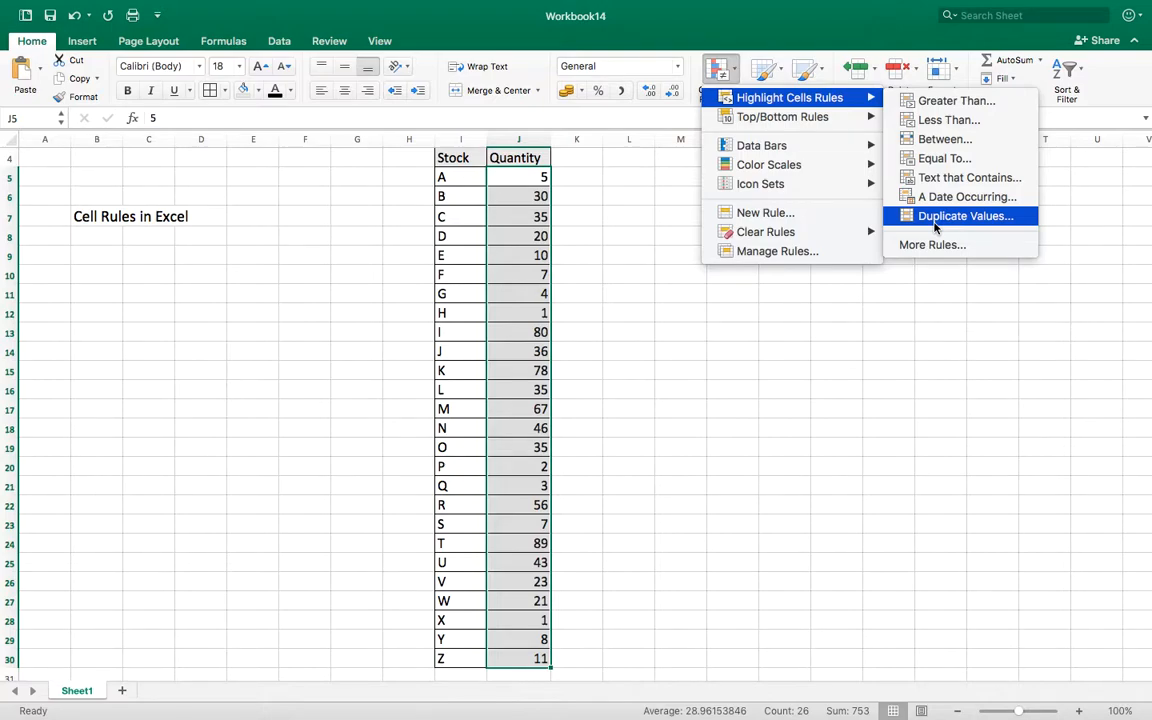
click(955, 121)
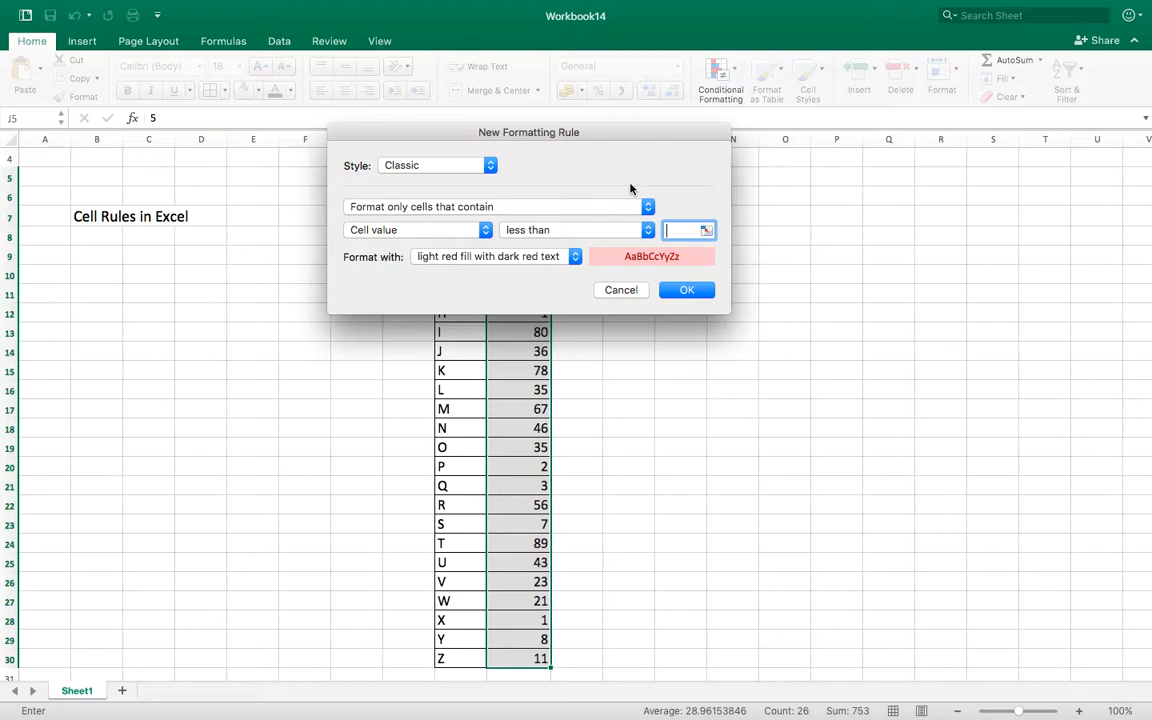
text(10)
click(549, 262)
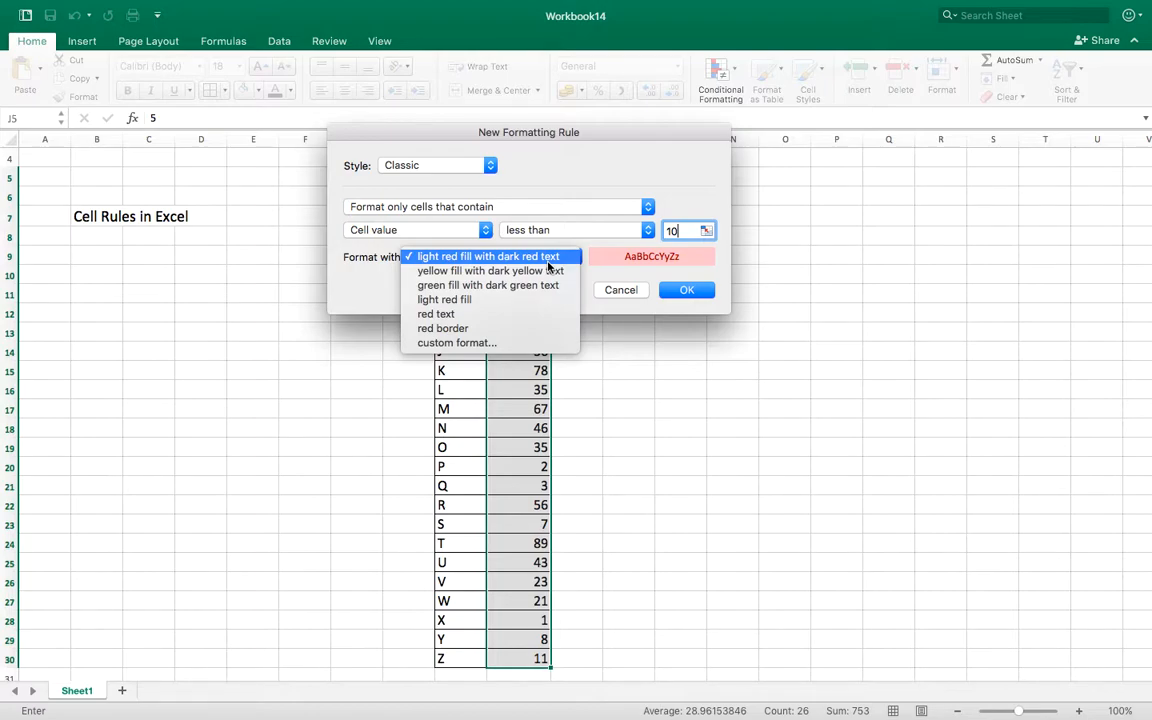
click(548, 259)
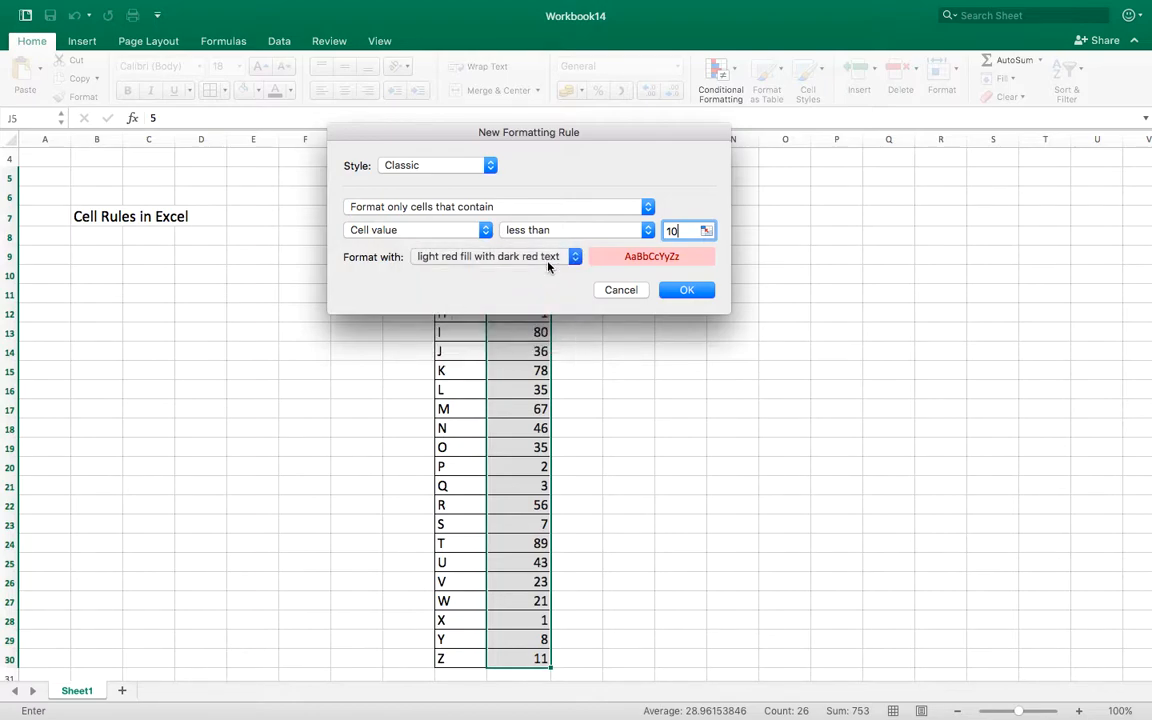
click(690, 292)
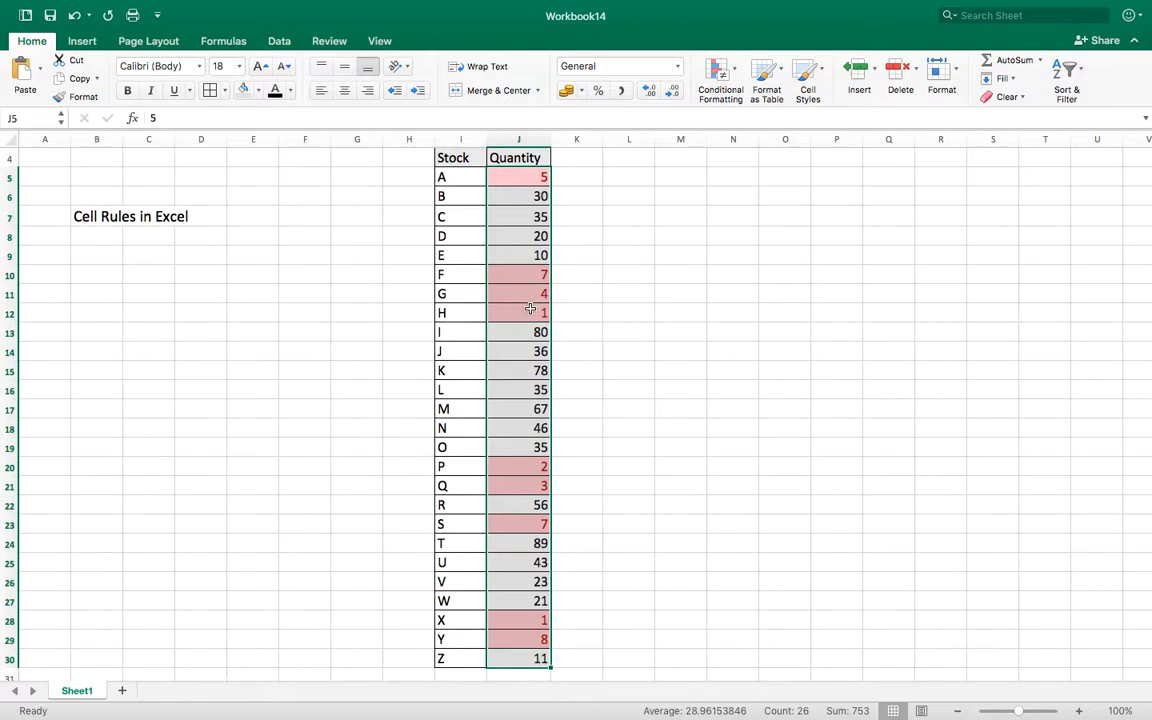
Step: Add a rule to J5:J30 that formats values between 11 and 25 with yellow fill and dark yellow text
click(735, 73)
mouse_move(766, 112)
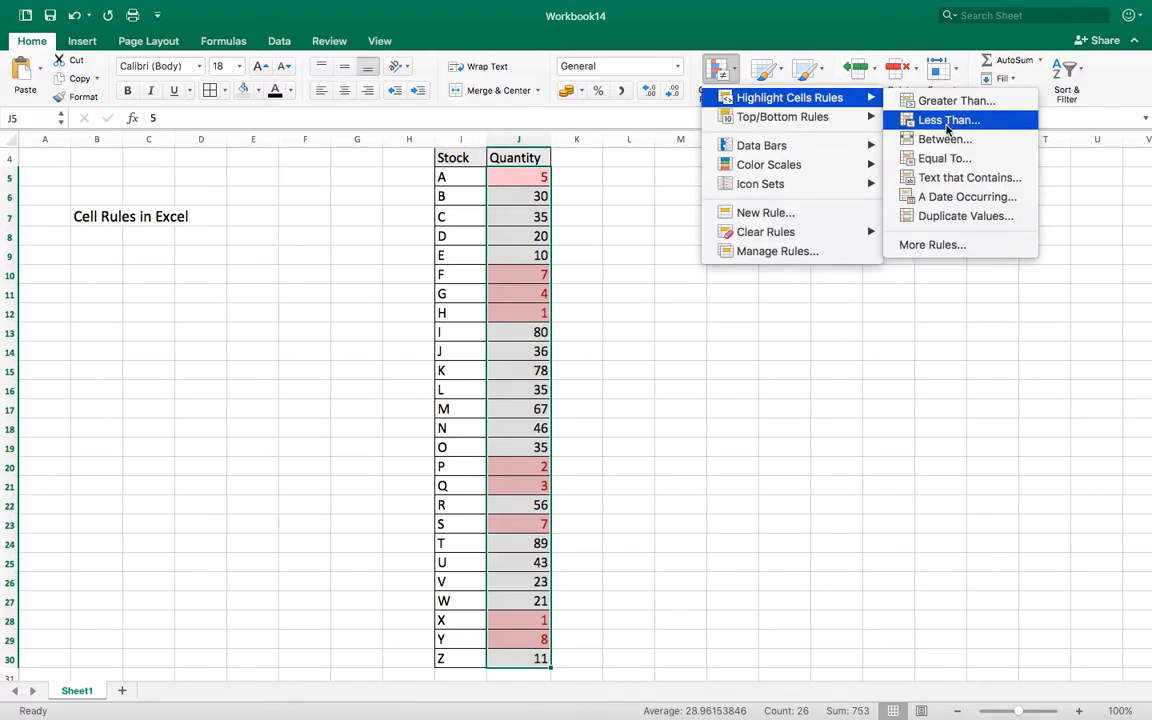
click(946, 140)
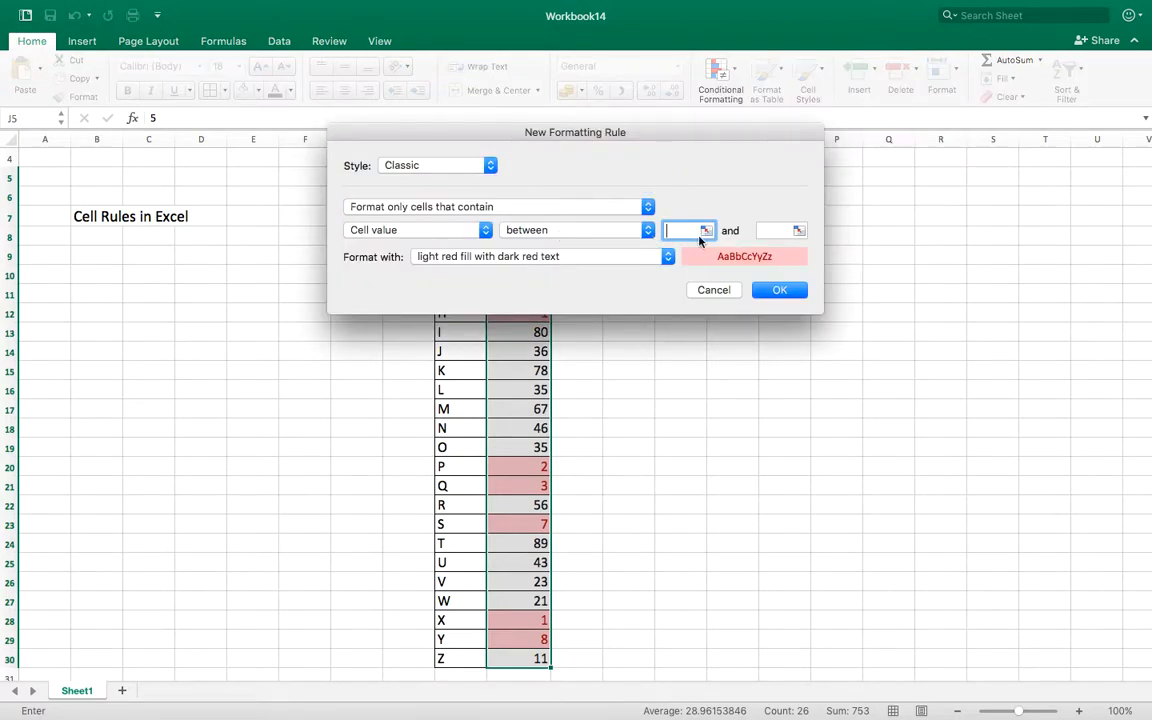
text(11)
click(764, 230)
text(25)
click(655, 259)
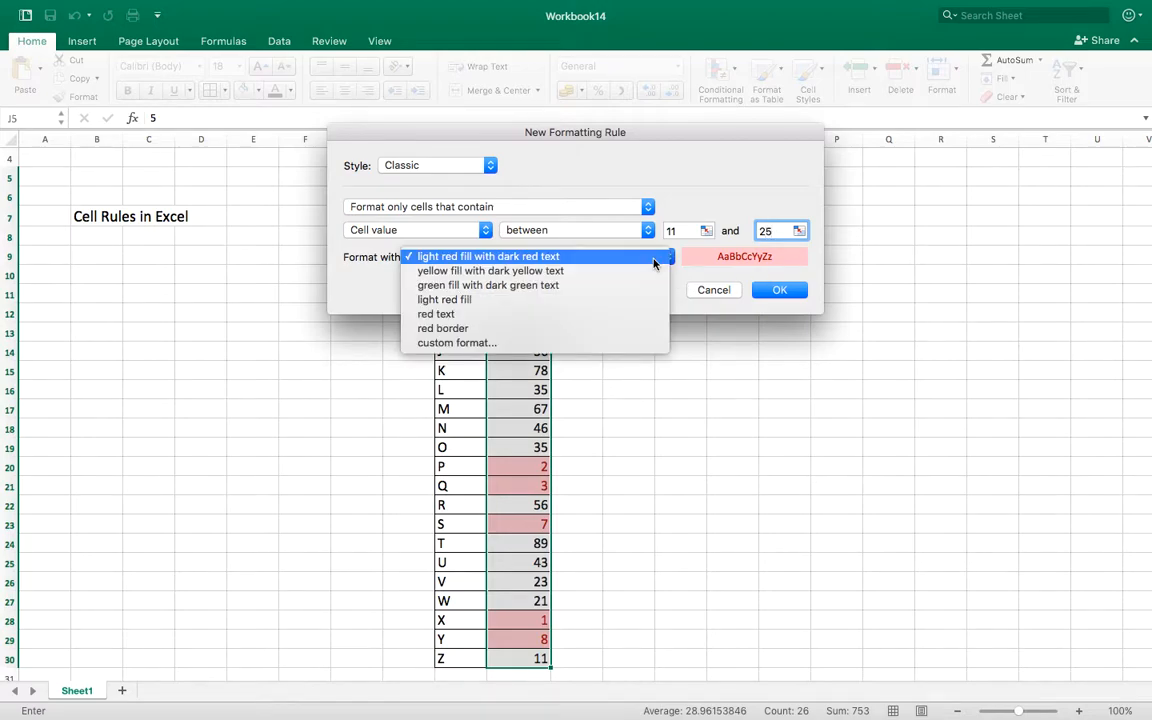
click(653, 279)
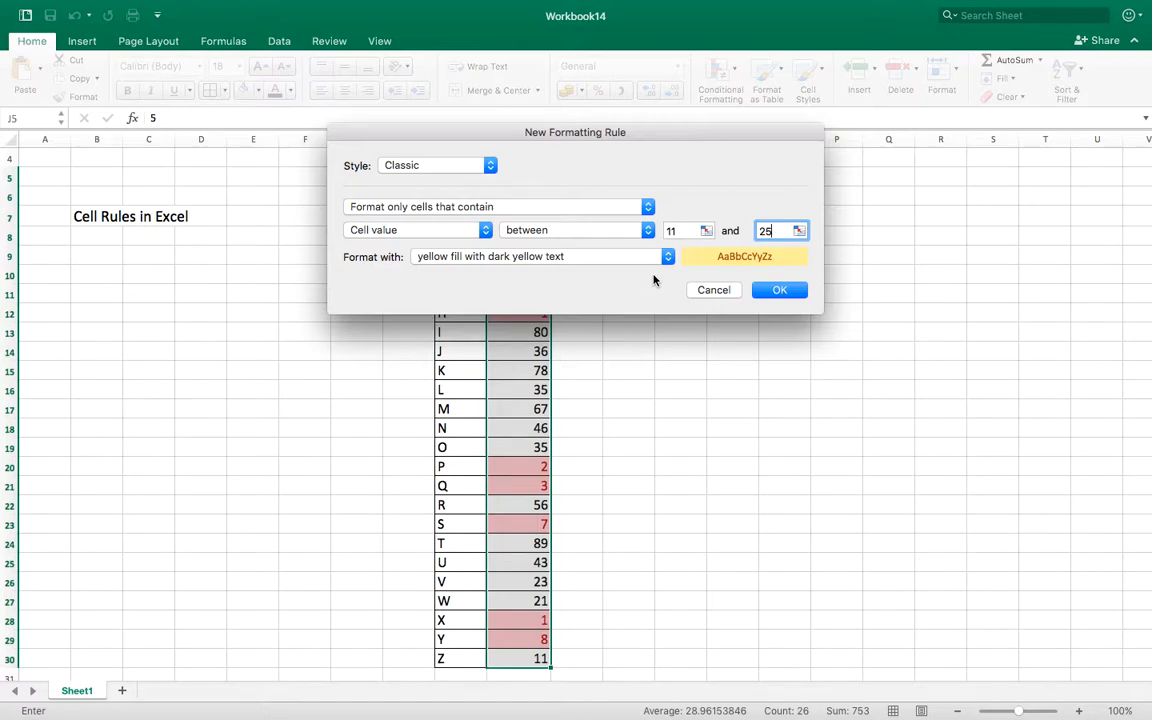
click(787, 291)
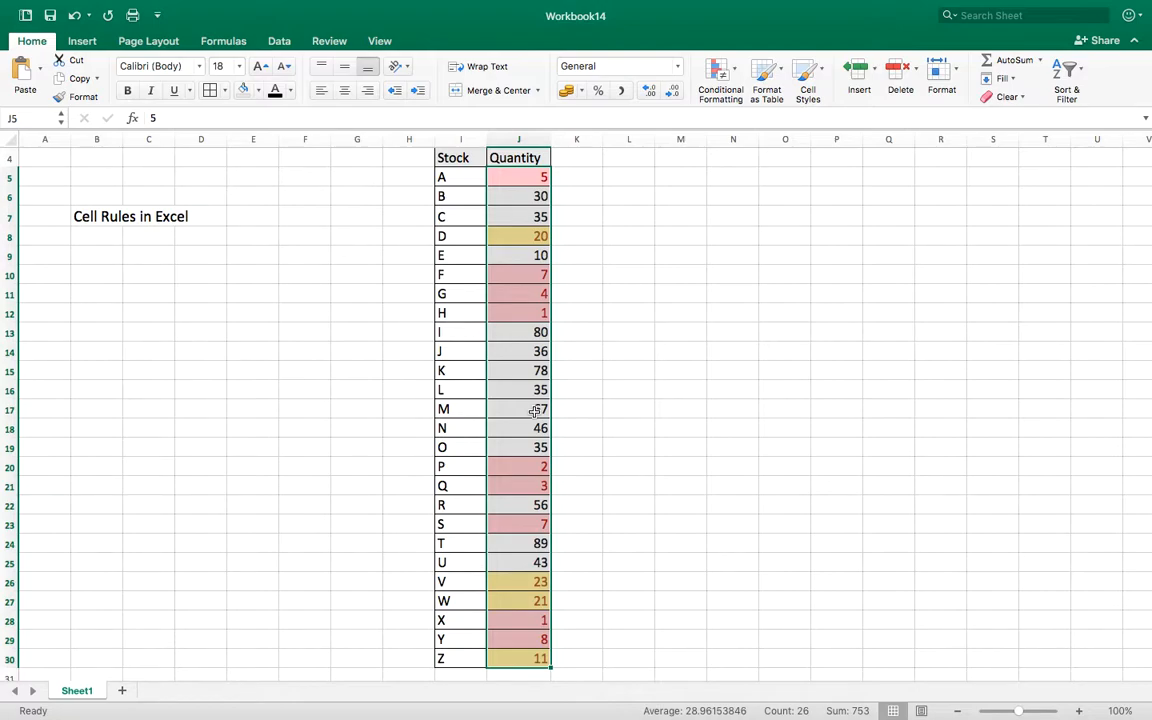
Step: Add a rule to J5:J30 that formats values greater than 25 with green fill and dark green text
click(724, 78)
mouse_move(875, 97)
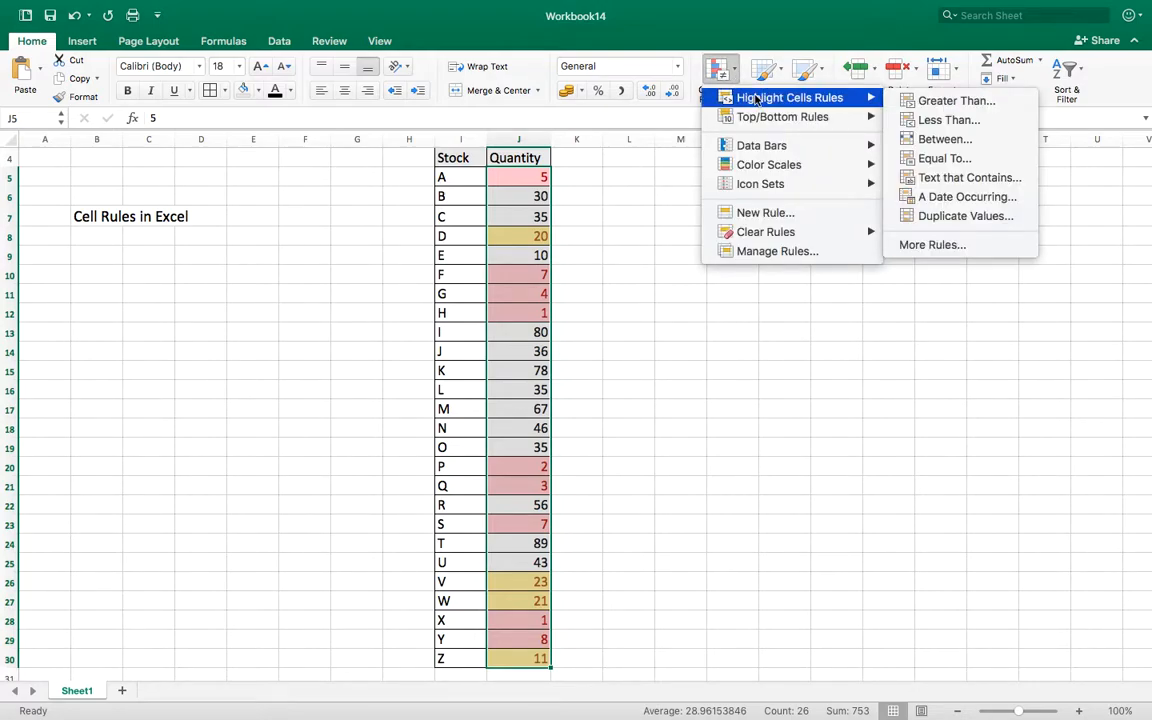
click(957, 101)
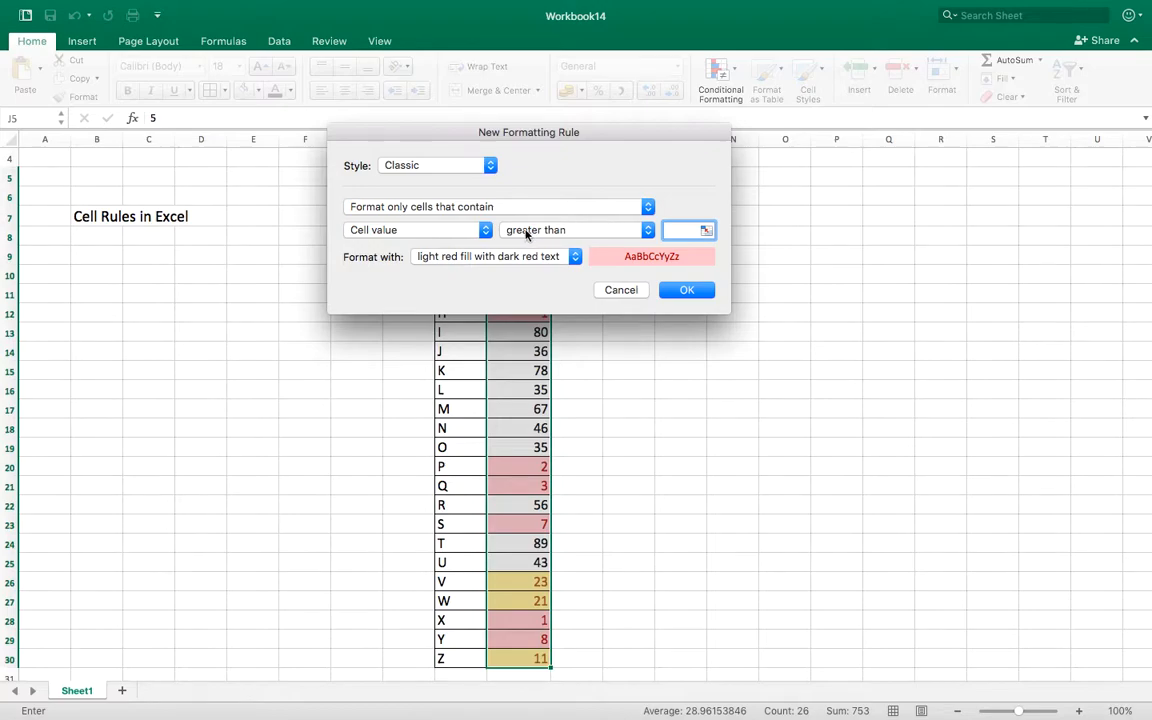
text(25)
click(553, 258)
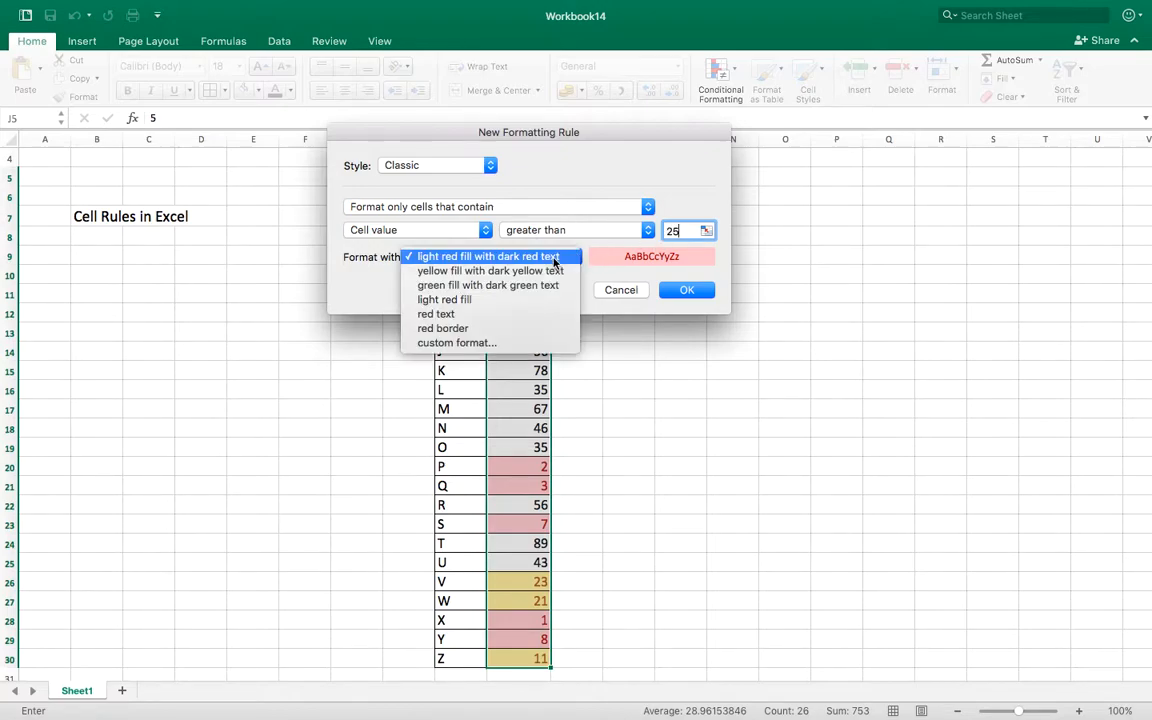
click(553, 286)
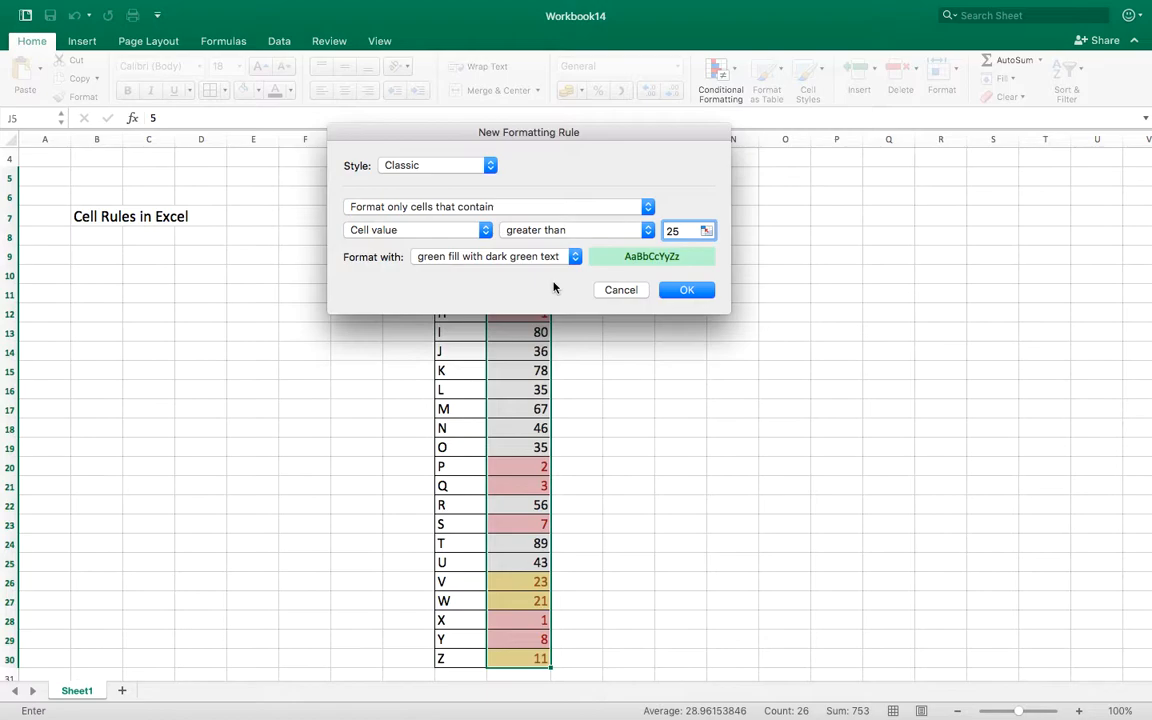
click(687, 289)
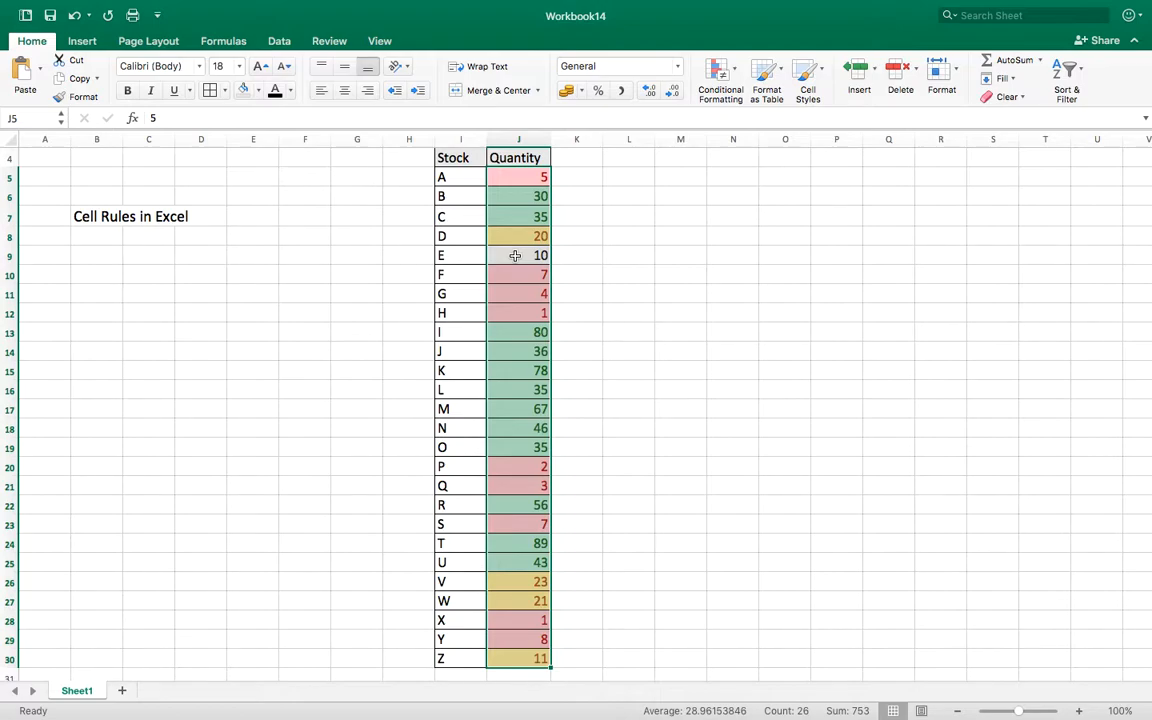
Step: Edit the existing less-than rule of the Quantity cells so that it highlights values less than 11, and deselect the range
click(736, 77)
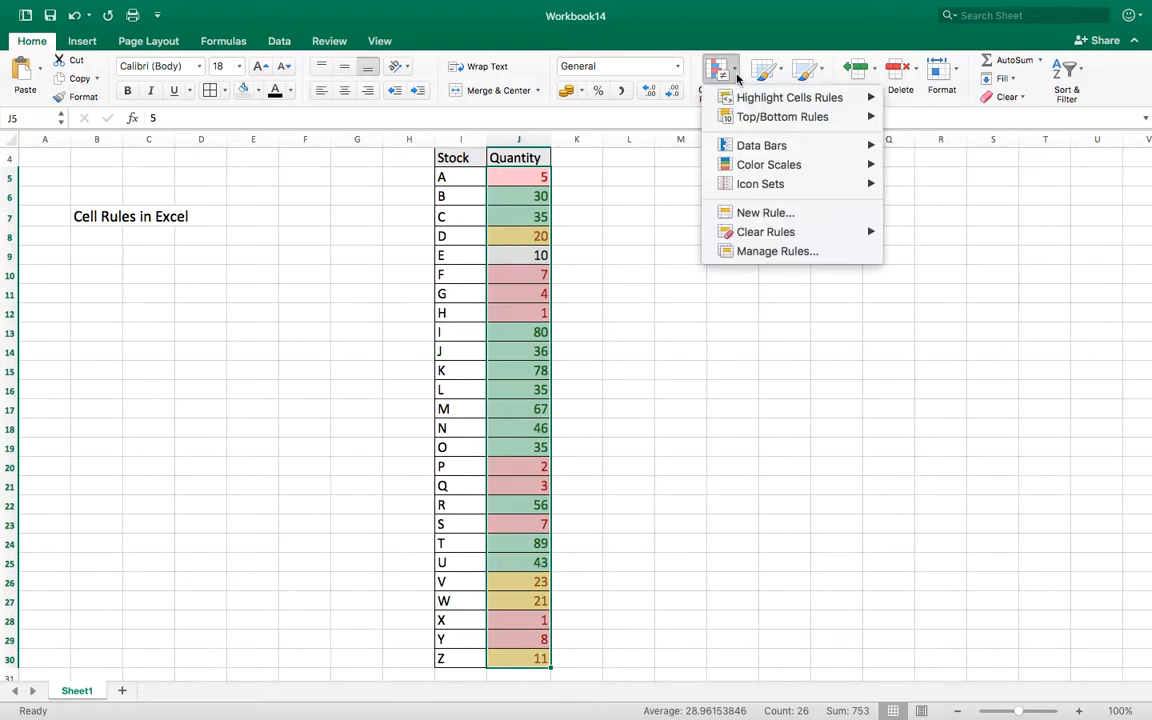
click(780, 254)
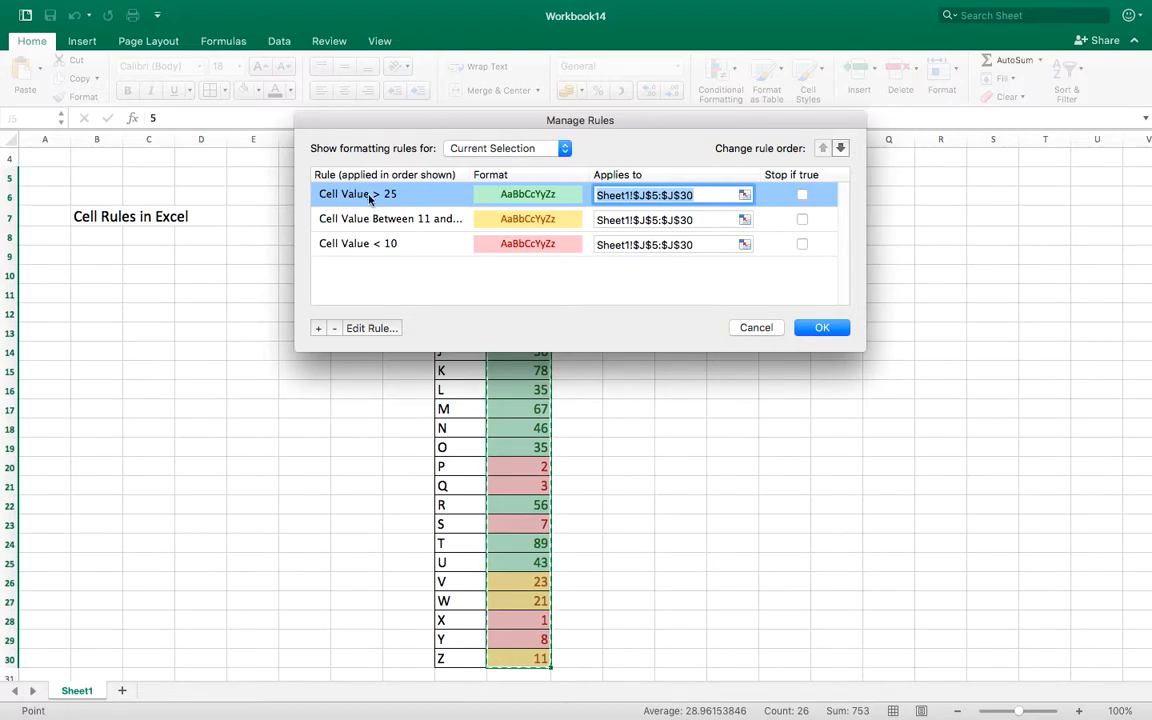
click(409, 245)
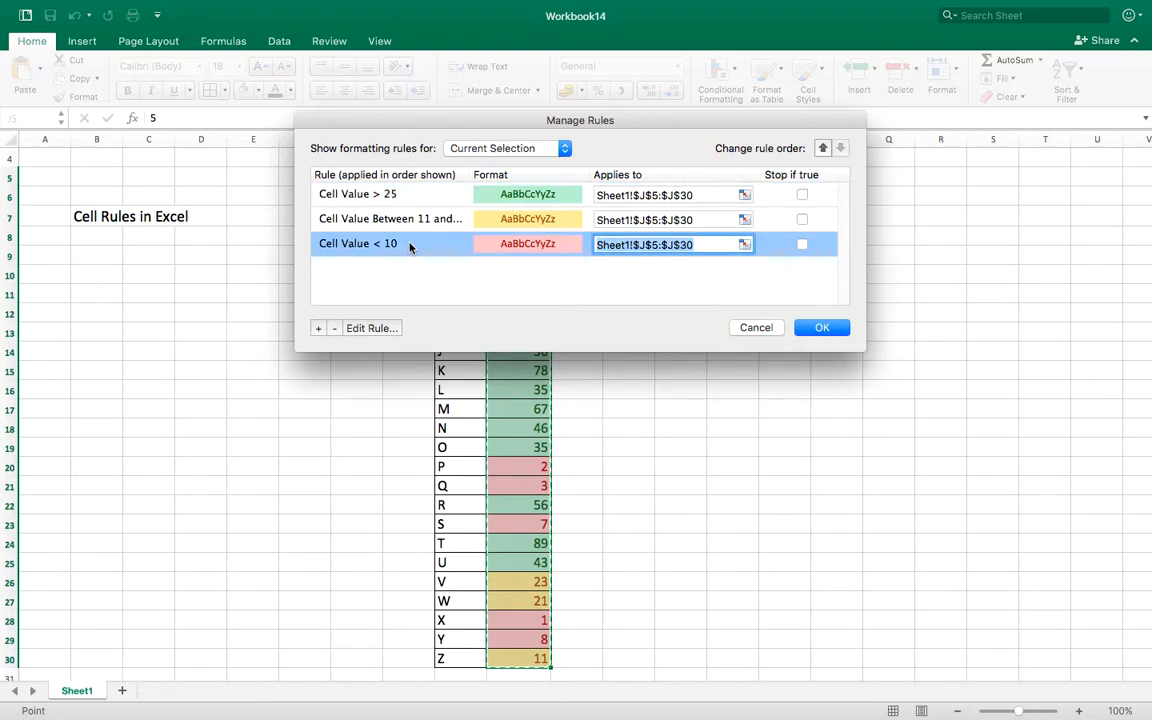
click(375, 330)
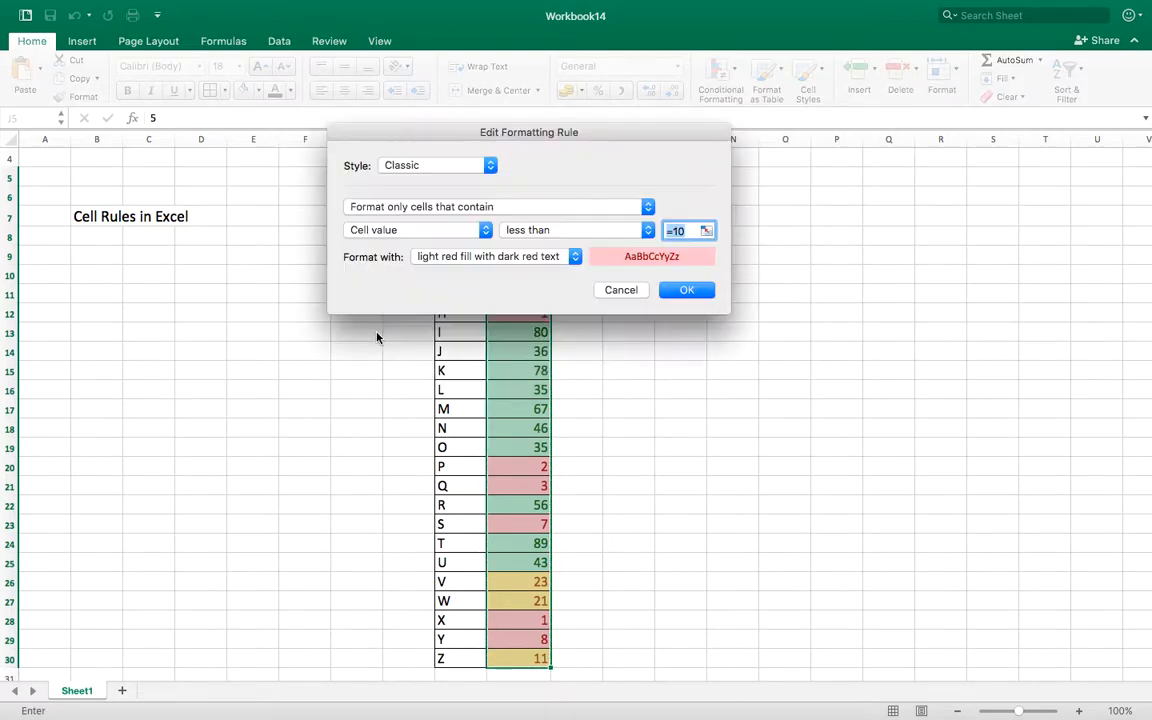
key(Right)
key(BackSpace)
text(1)
click(690, 292)
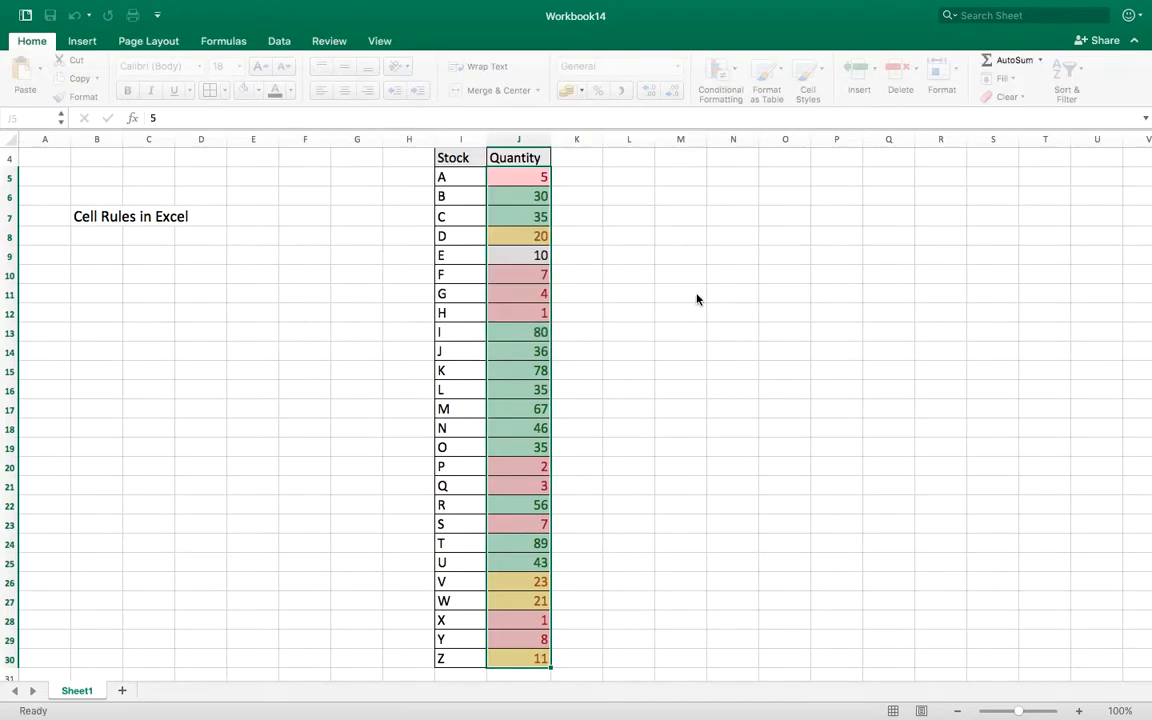
click(818, 329)
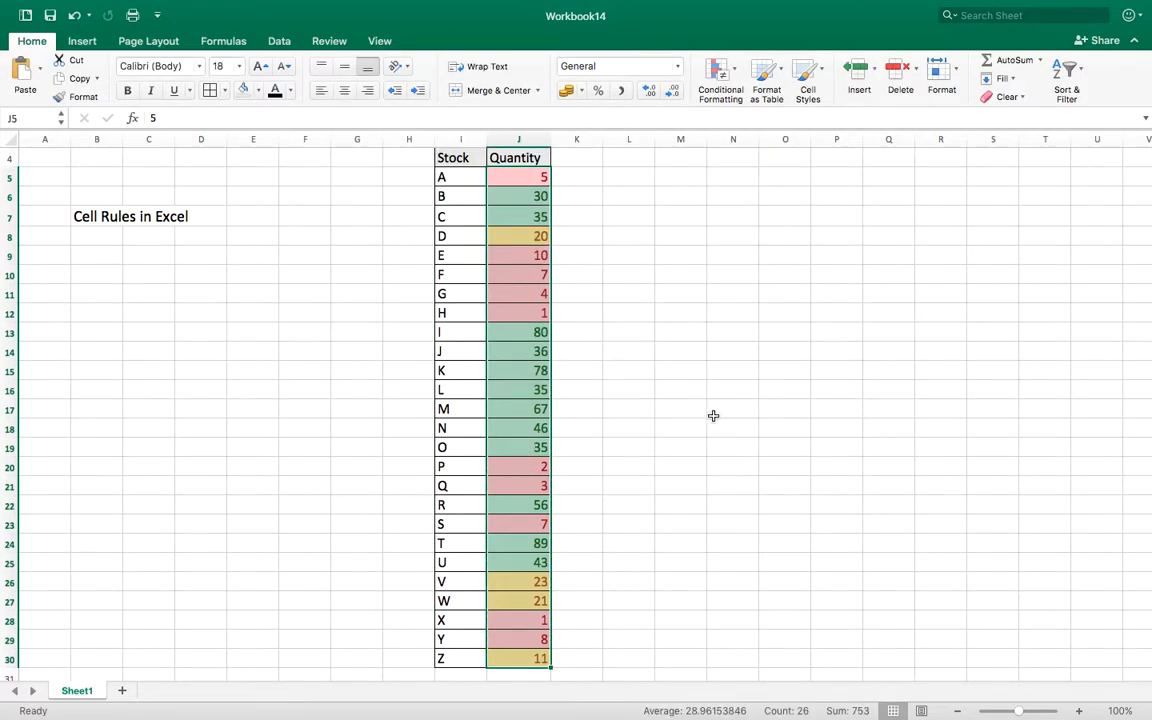
click(602, 260)
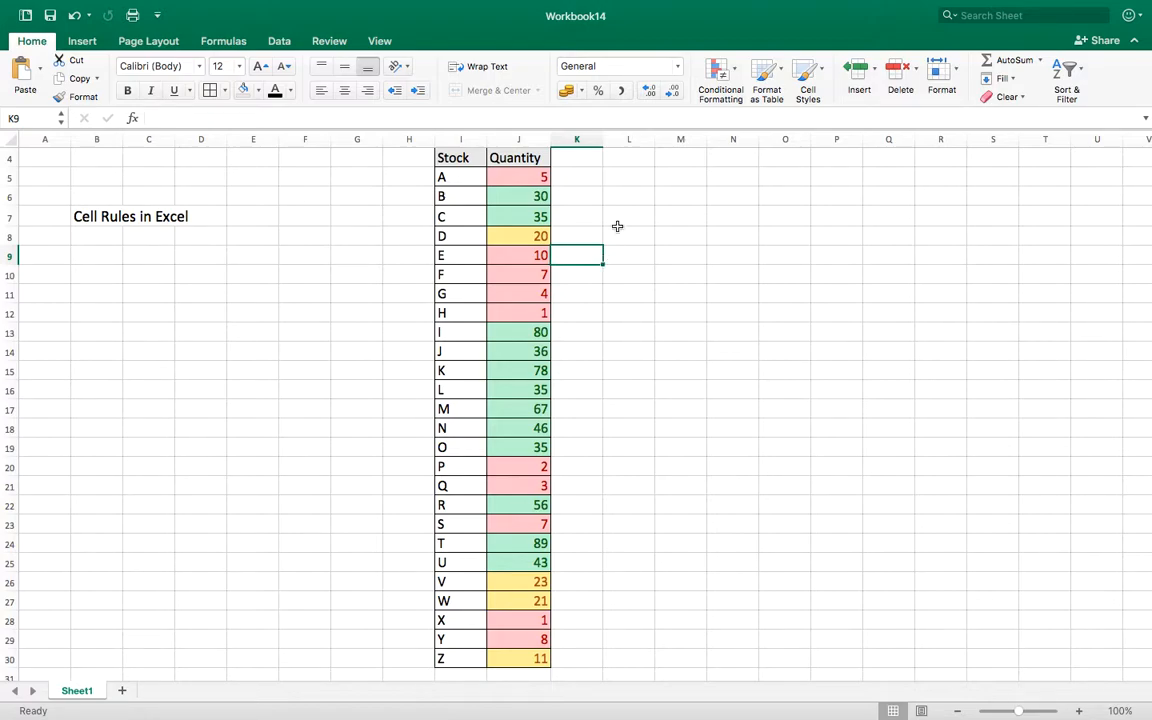
click(558, 176)
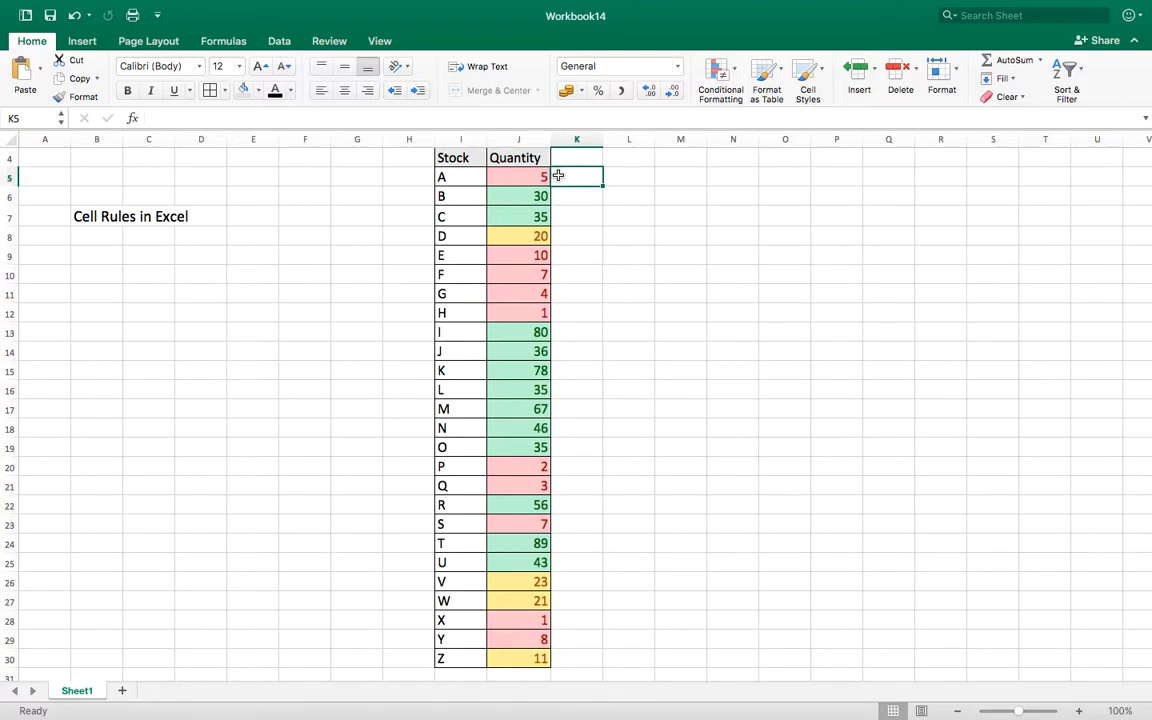
click(734, 82)
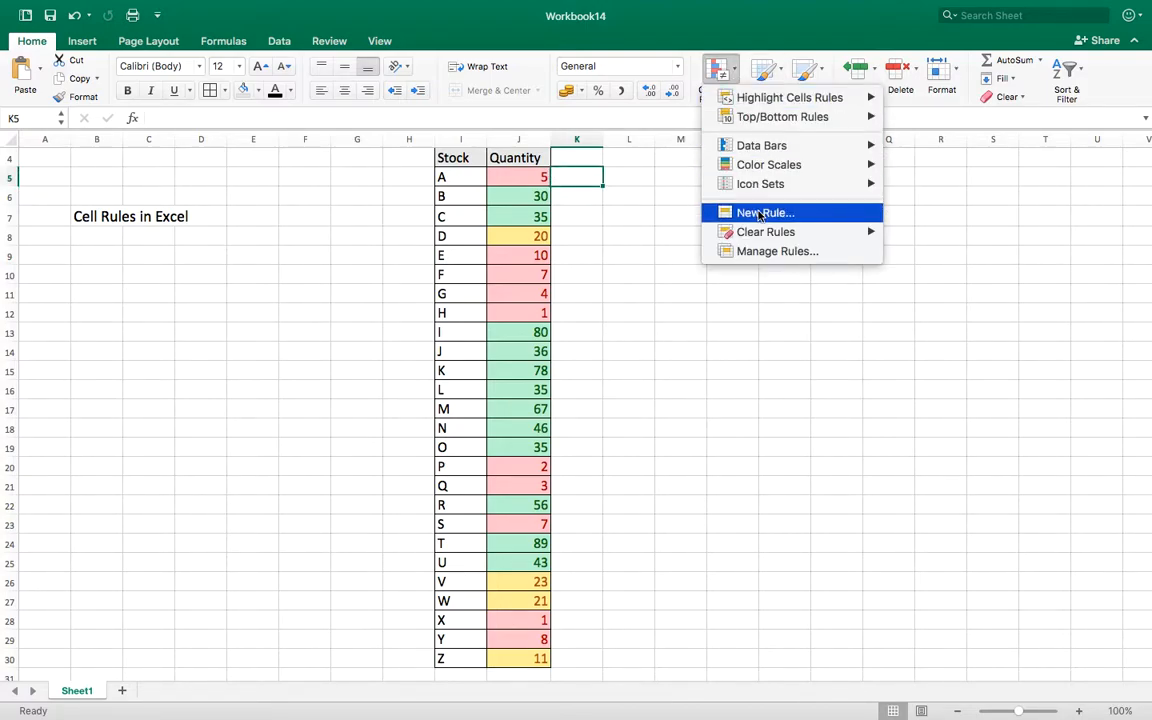
click(772, 252)
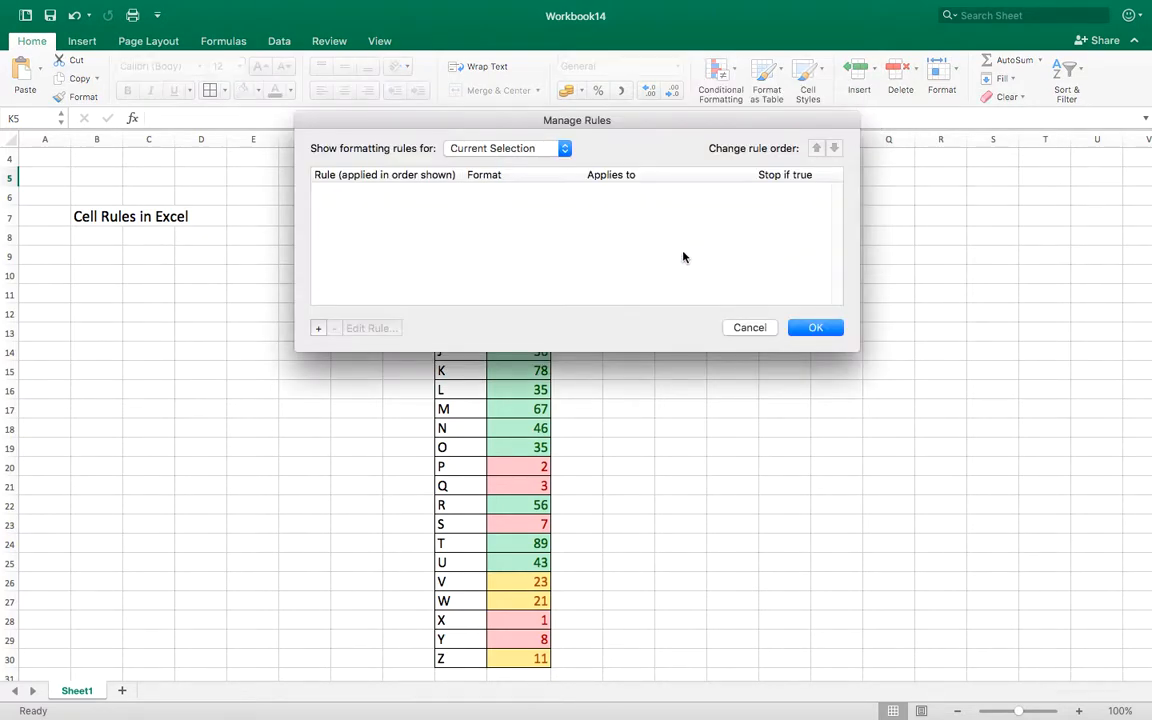
click(810, 330)
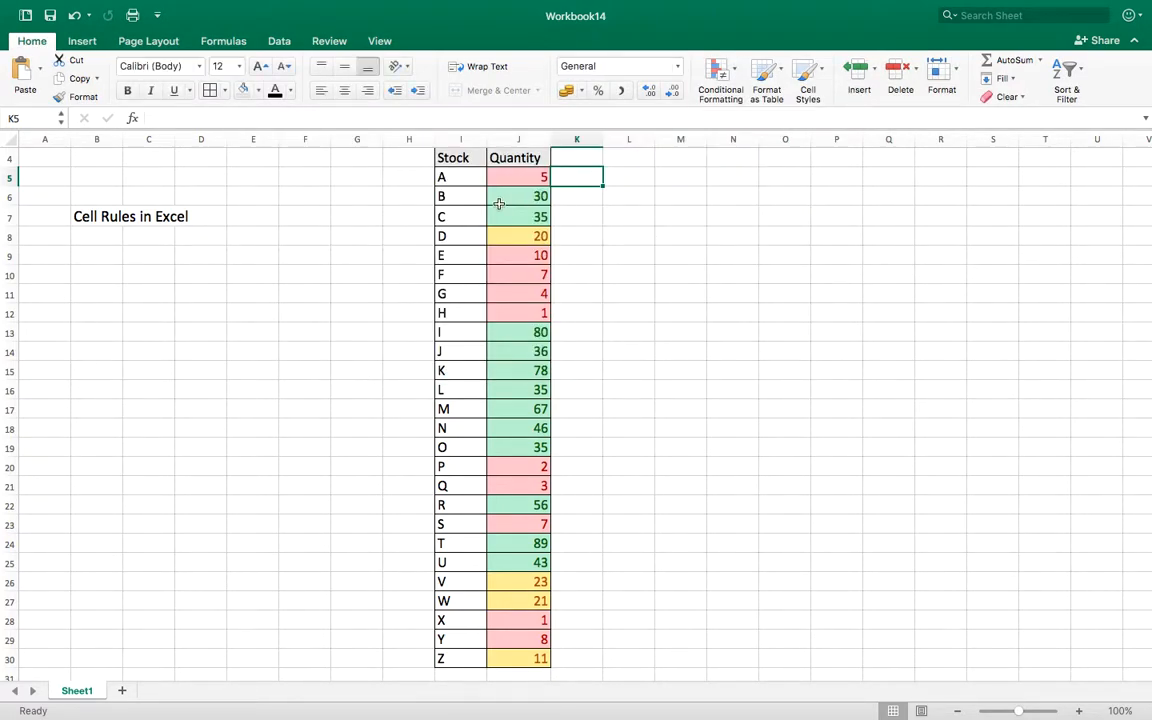
Step: Clear the conditional formatting rules from the entire sheet
click(734, 76)
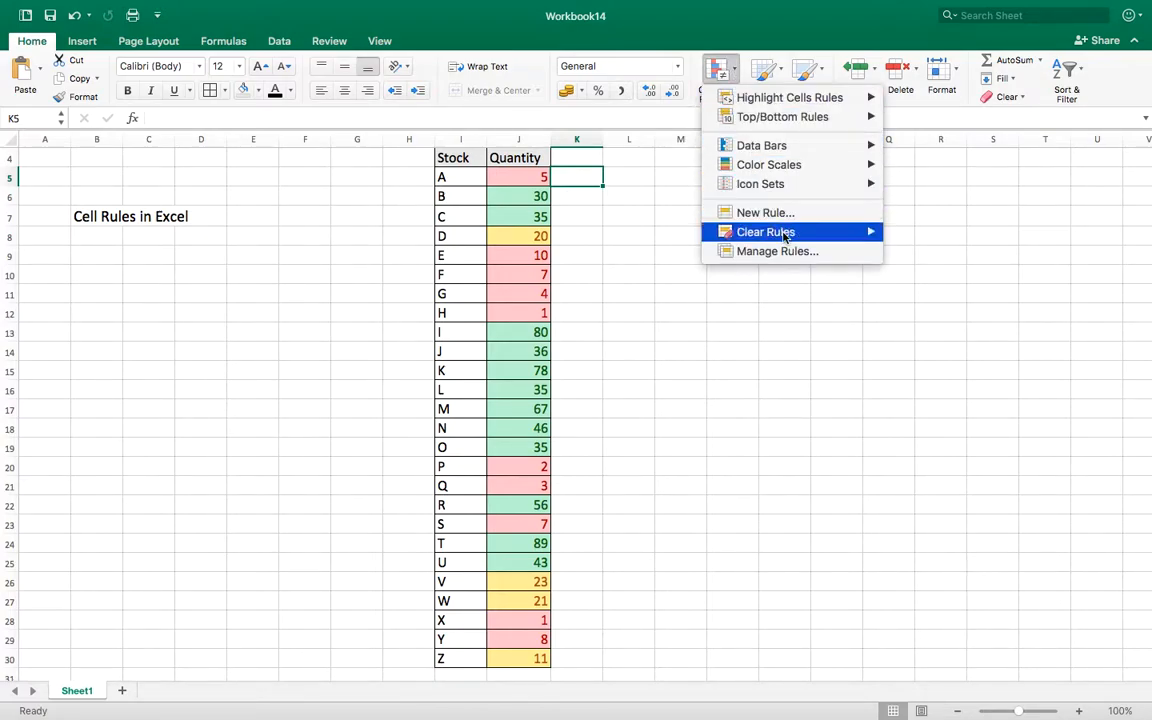
mouse_move(785, 236)
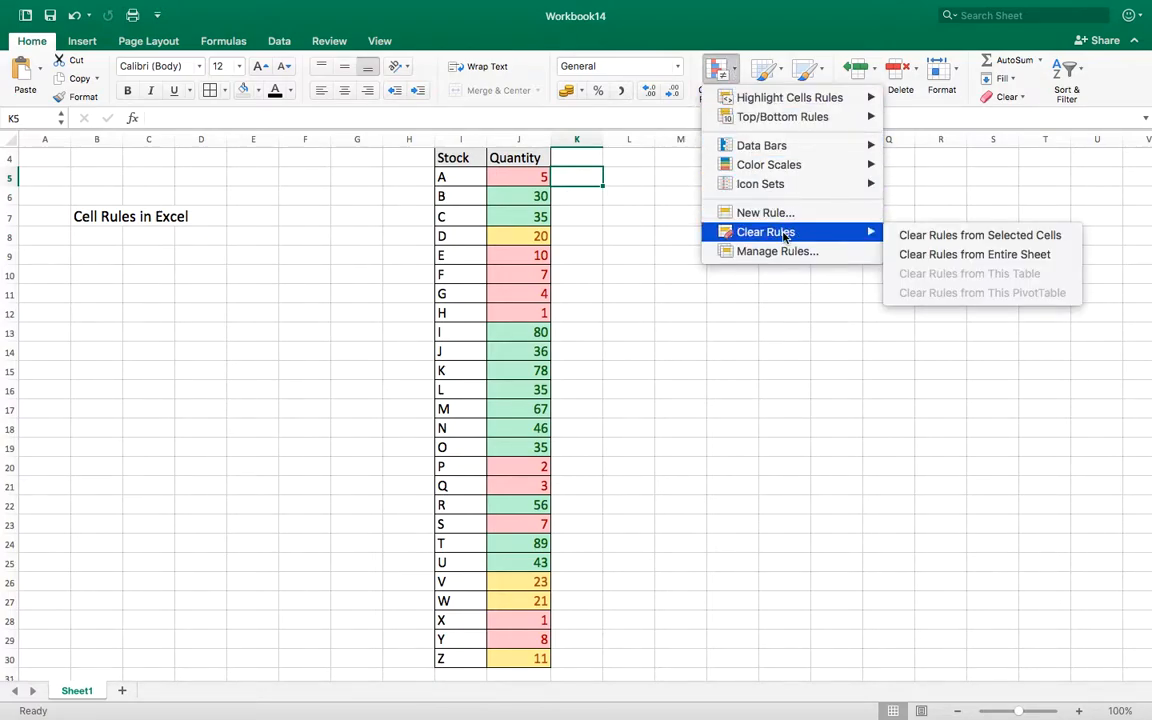
click(924, 262)
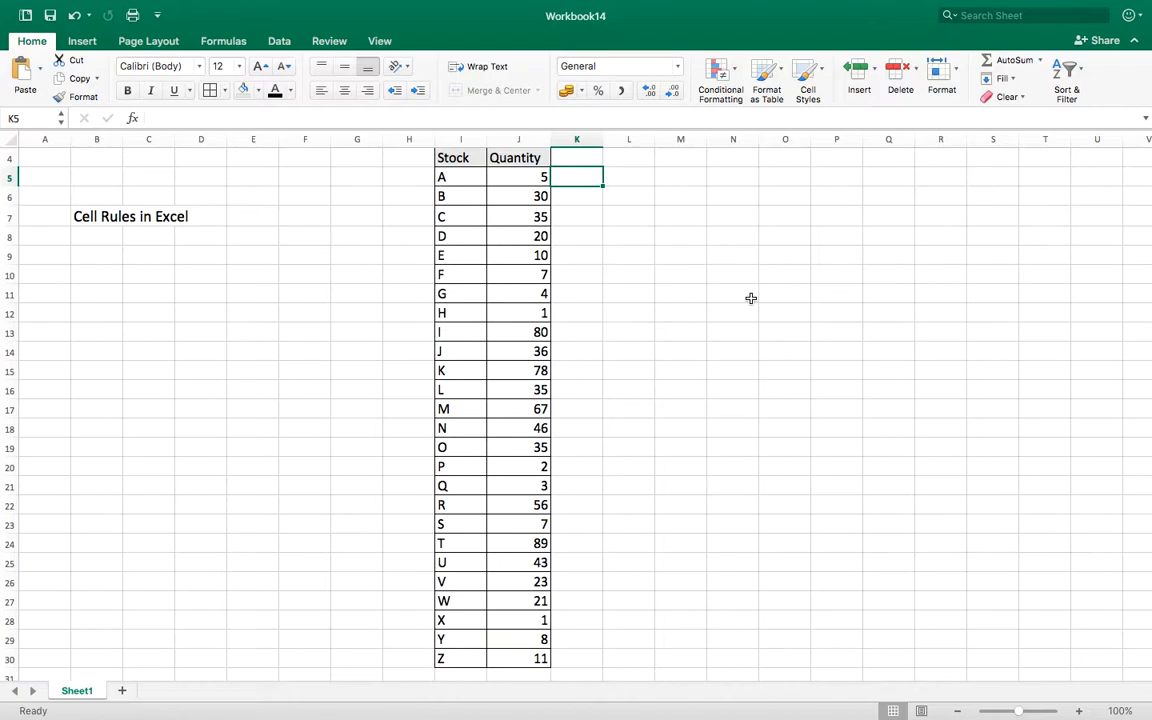
mouse_move(769, 5)
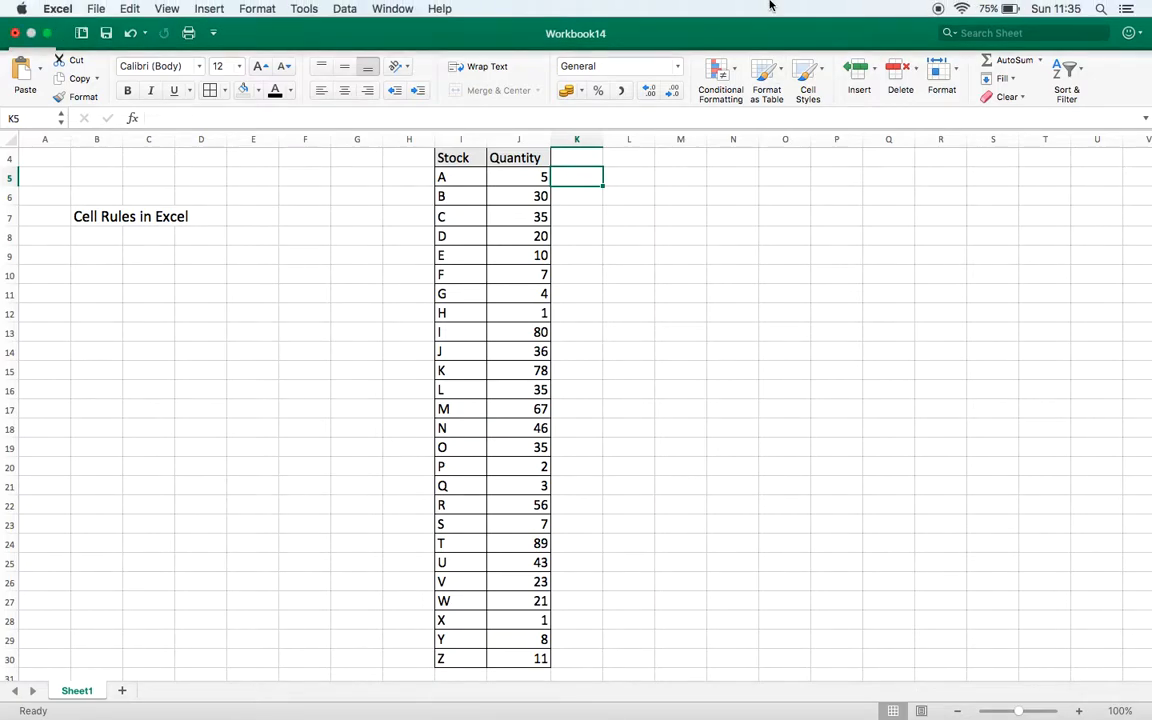